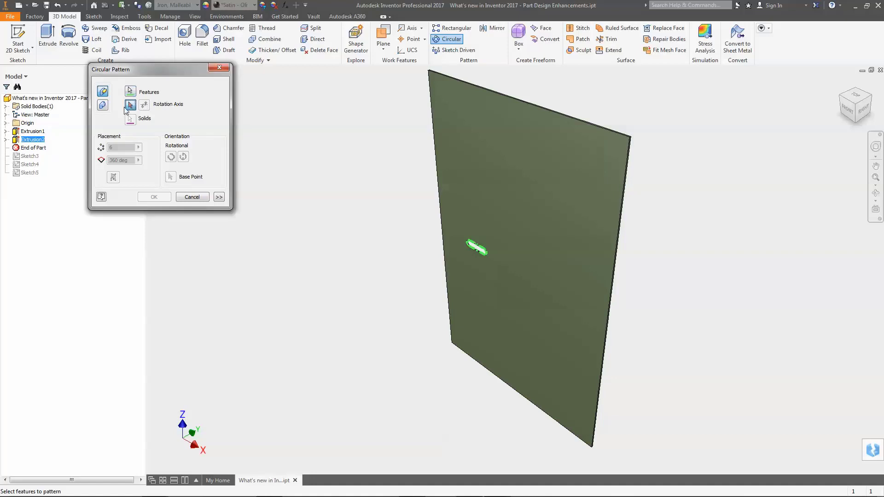
Pattern the slot circularly around the Y axis with 6 occurrences over 360 degrees, using the Fixed orientation
click(6, 123)
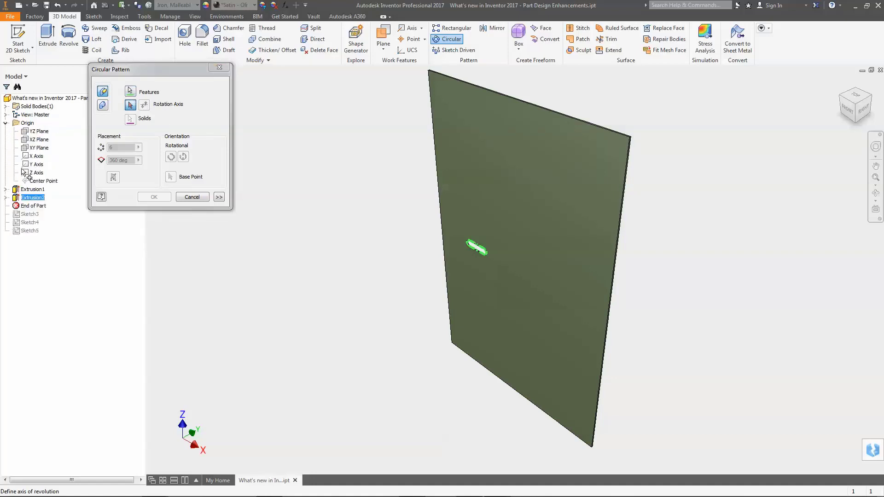
click(37, 164)
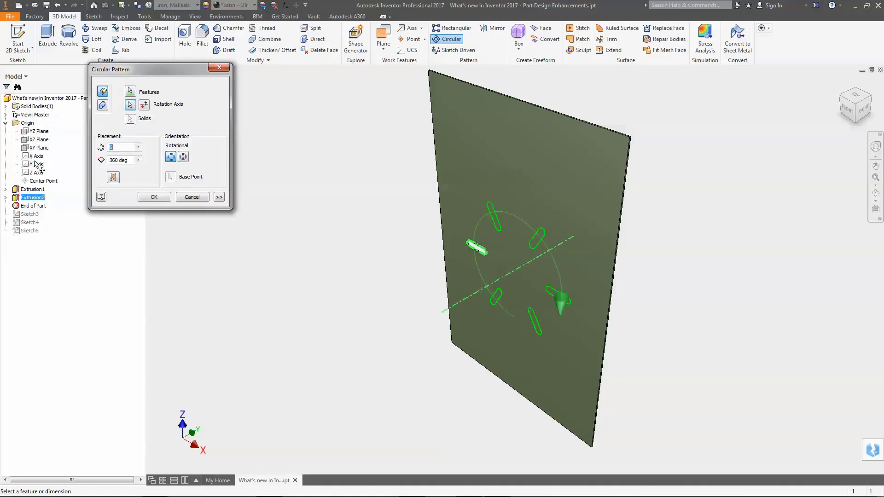
click(183, 157)
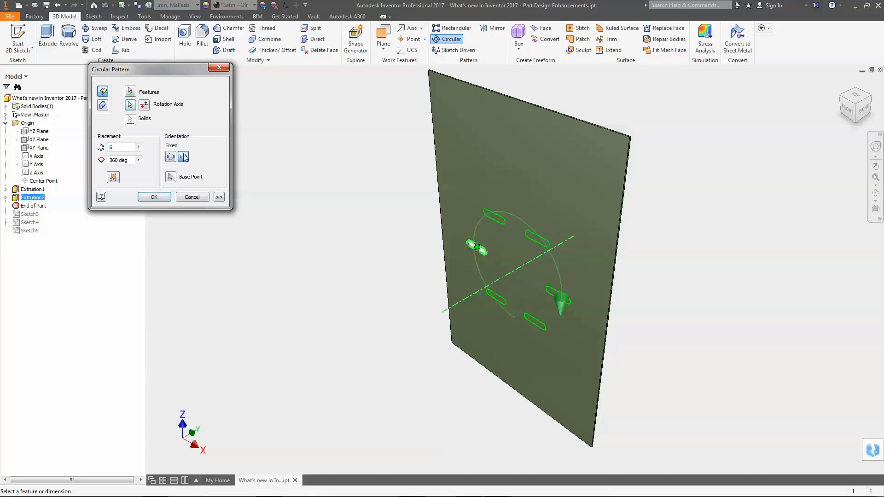
click(155, 196)
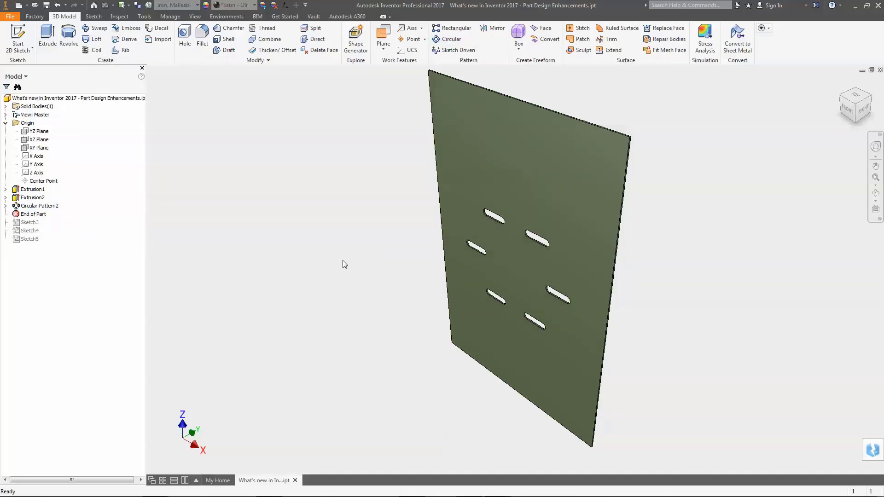
Roll the part forward past Sketch4 and cut its star-shaped profile through the whole plate with Extrude
drag(39, 214, 40, 235)
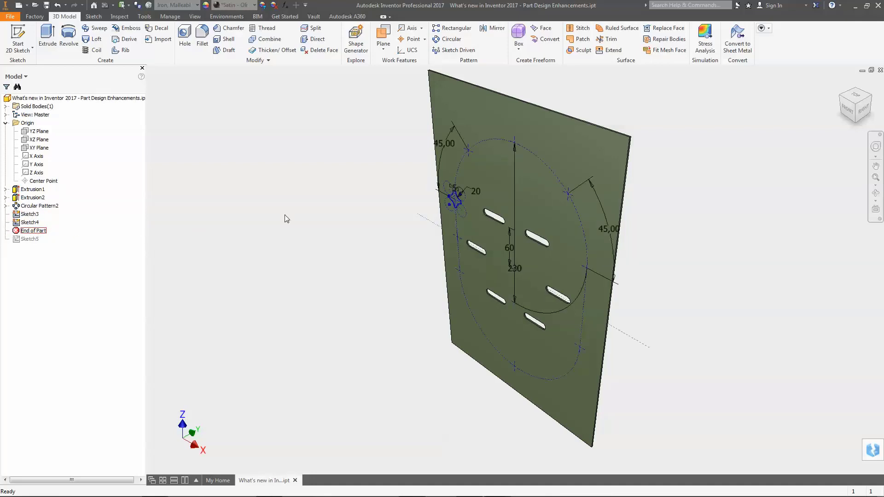
click(51, 40)
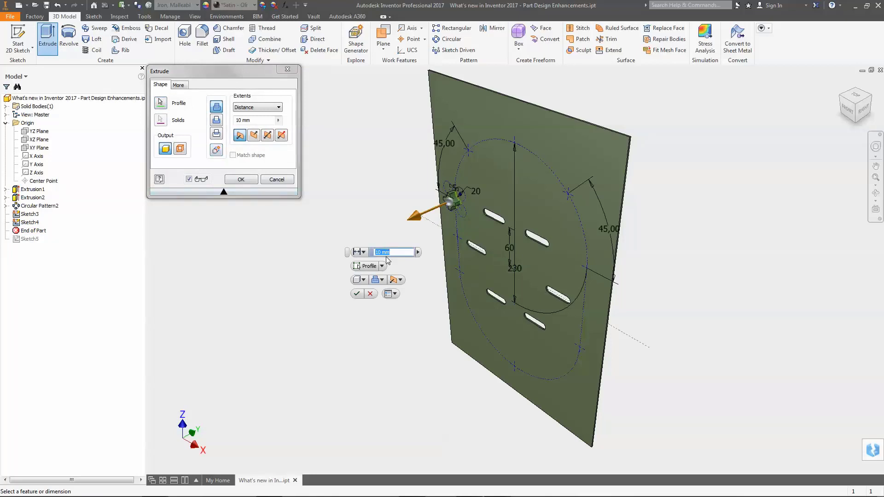
click(363, 252)
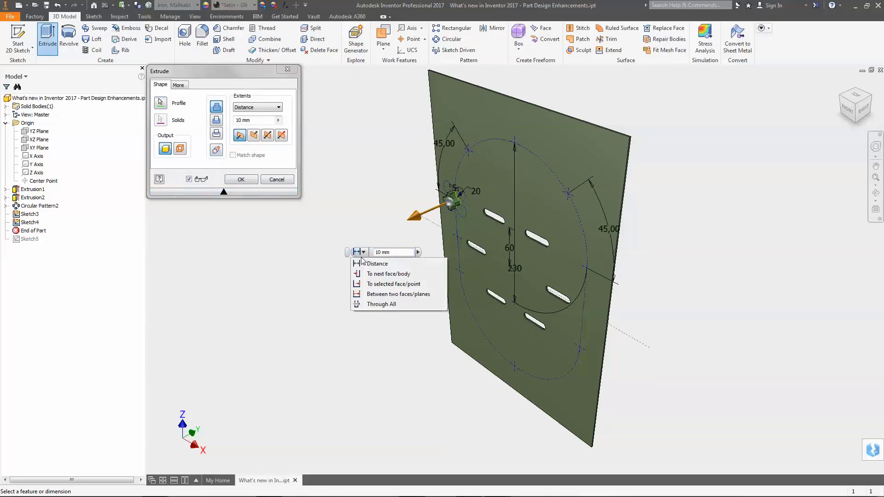
click(382, 302)
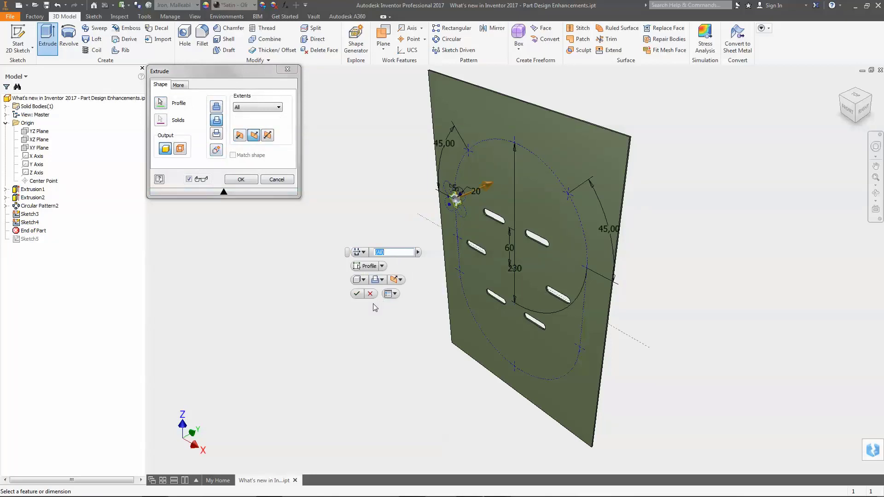
click(357, 294)
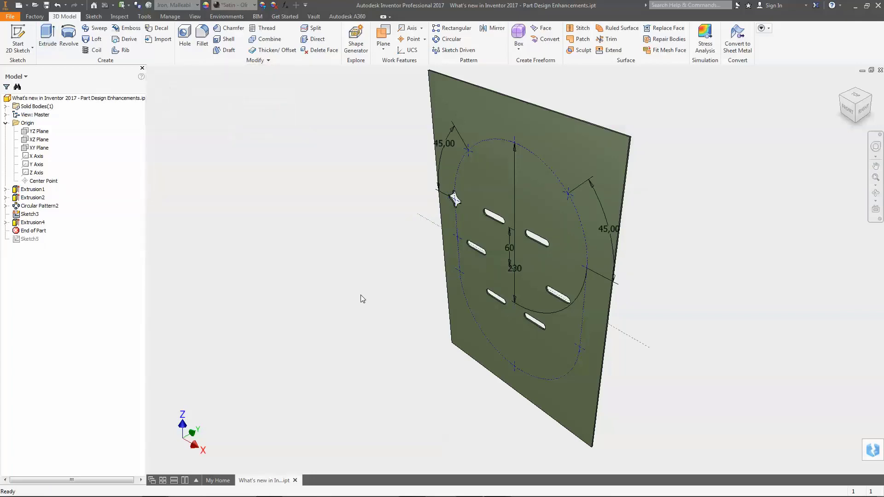
Create a sketch-driven pattern of the star-shaped cutout on the points of Sketch3
click(453, 50)
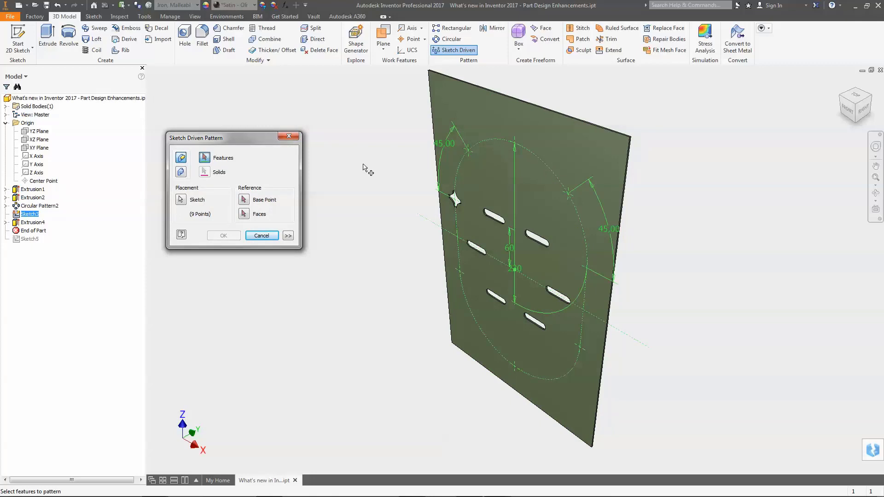
scroll(454, 198, up, 3)
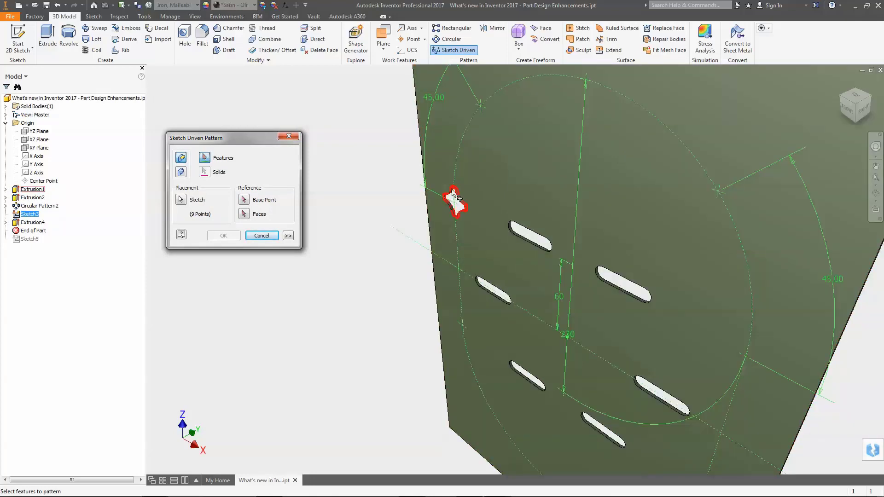
click(453, 199)
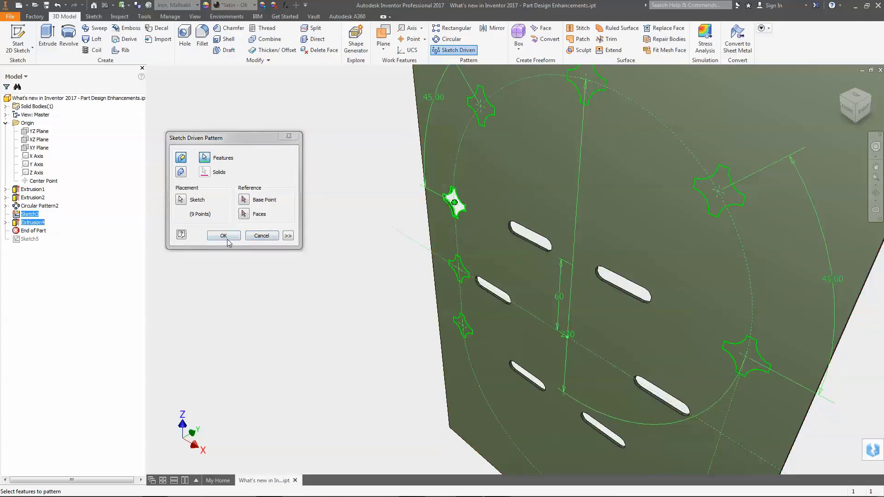
click(224, 235)
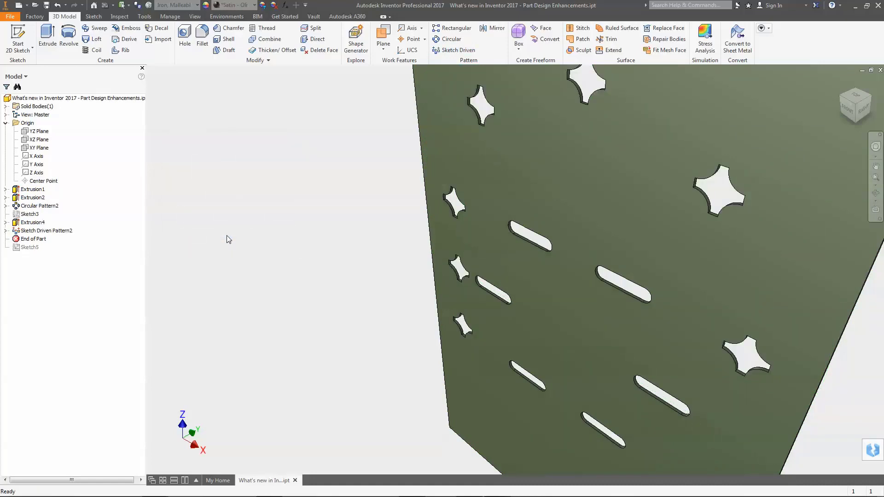
Edit the pattern's Sketch3 to mirror the two upper 45-degree points about the horizontal centreline, and finish the sketch
click(6, 231)
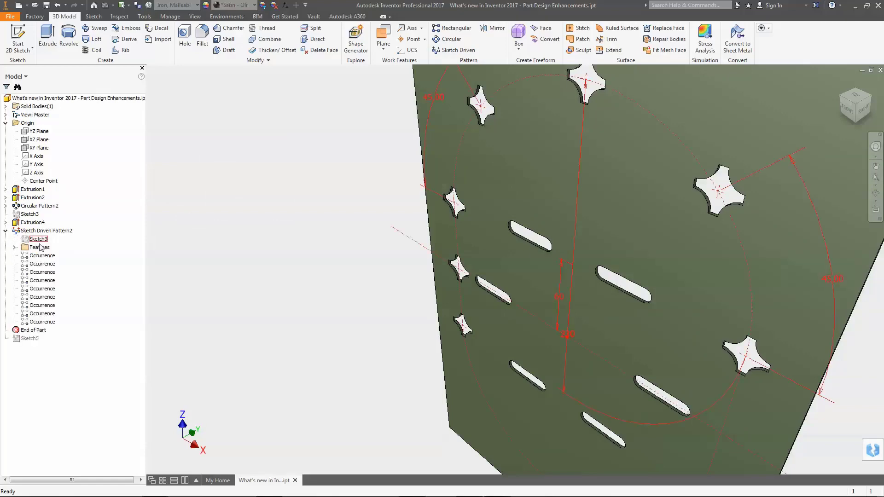
right_click(42, 241)
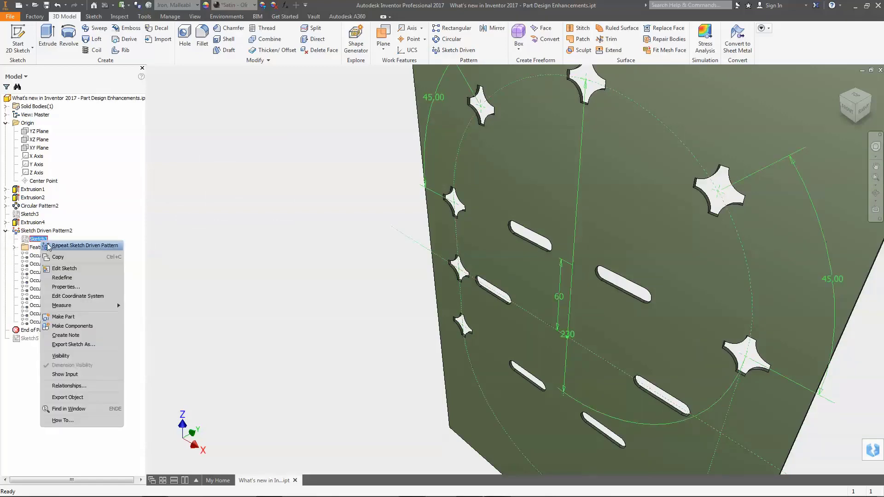
click(64, 268)
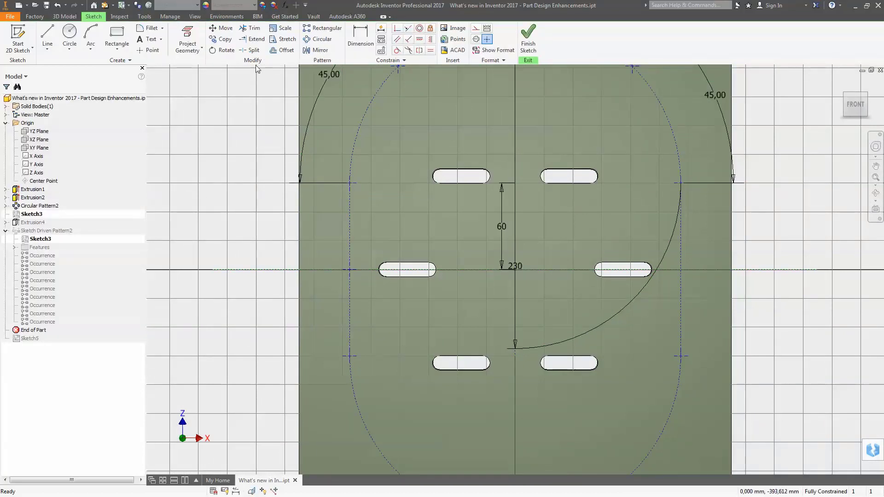
click(317, 49)
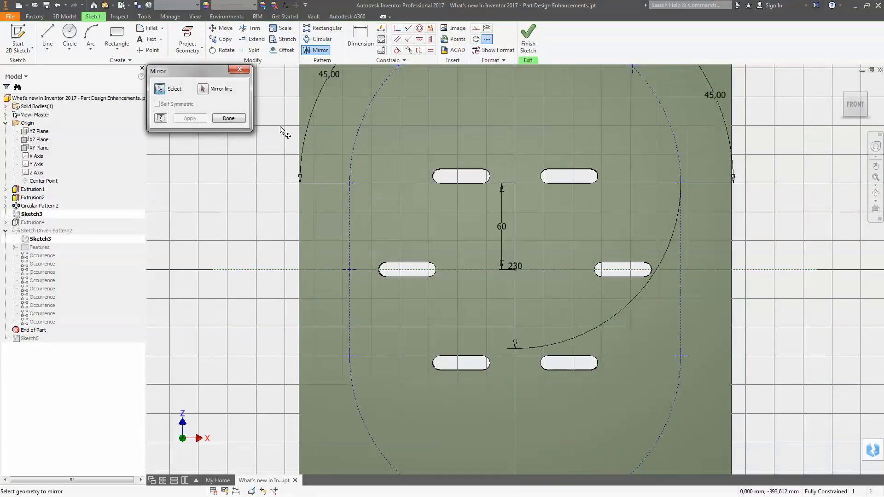
scroll(368, 175, down, 2)
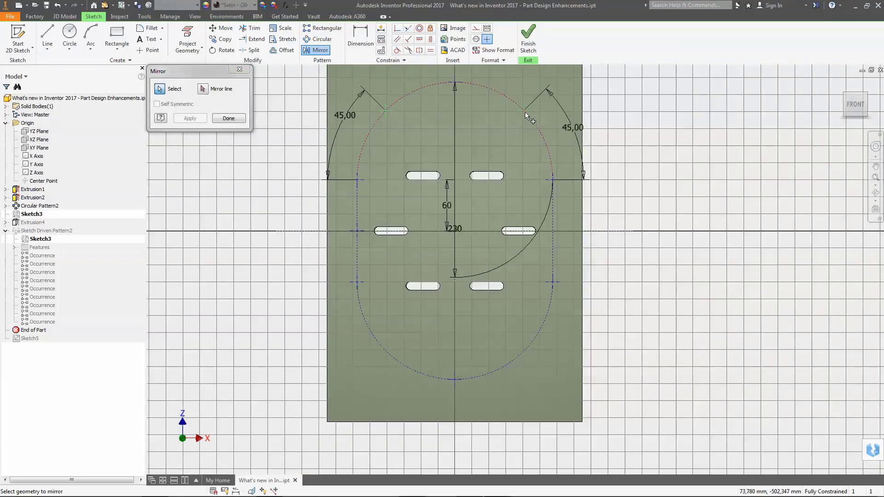
click(203, 90)
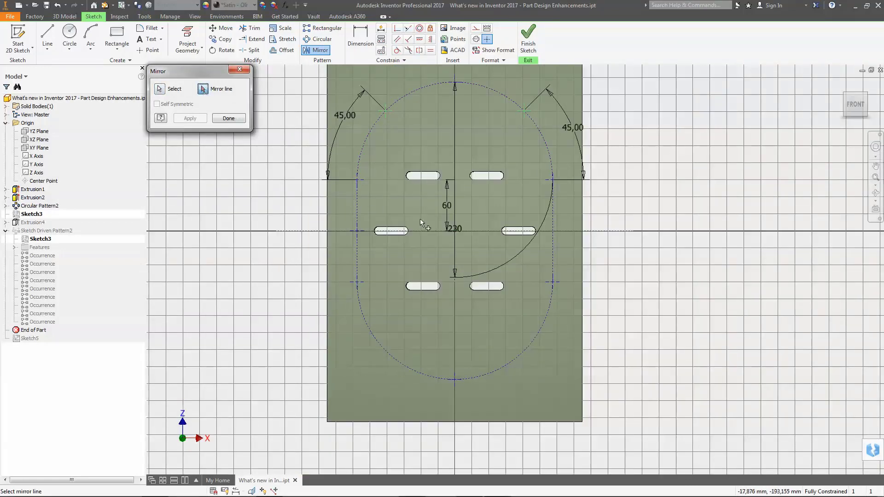
click(424, 230)
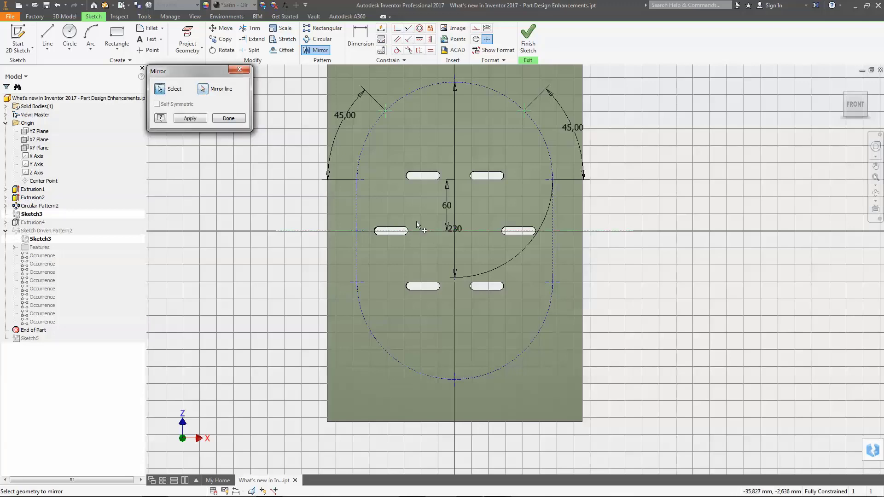
click(190, 118)
click(228, 118)
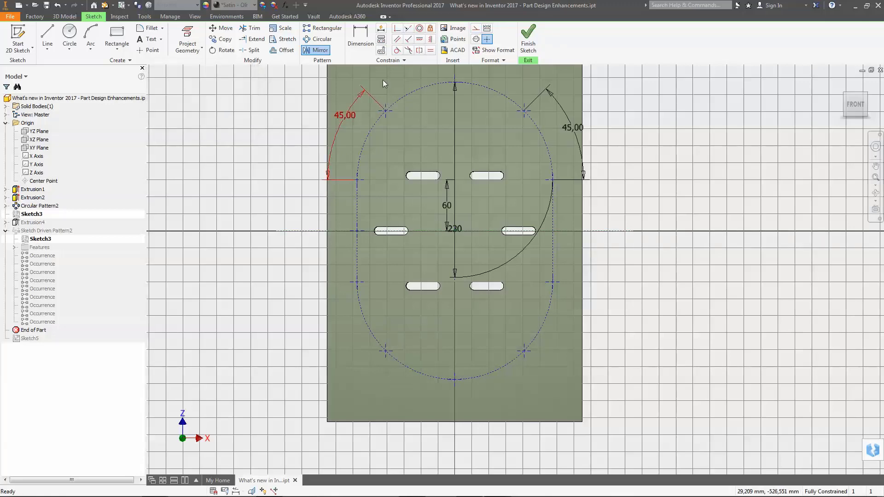
click(528, 39)
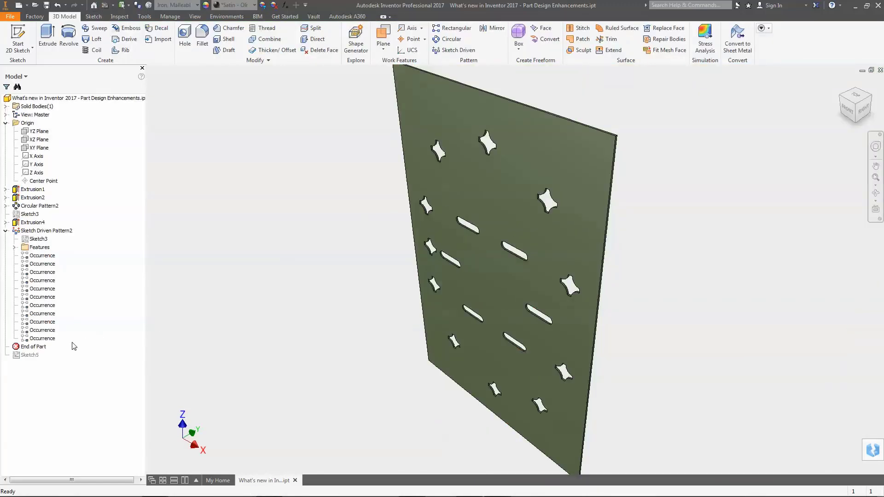
Roll the part forward past Sketch5 and cut its three semicircular profiles through all along the plate's upper edge
drag(46, 350, 43, 357)
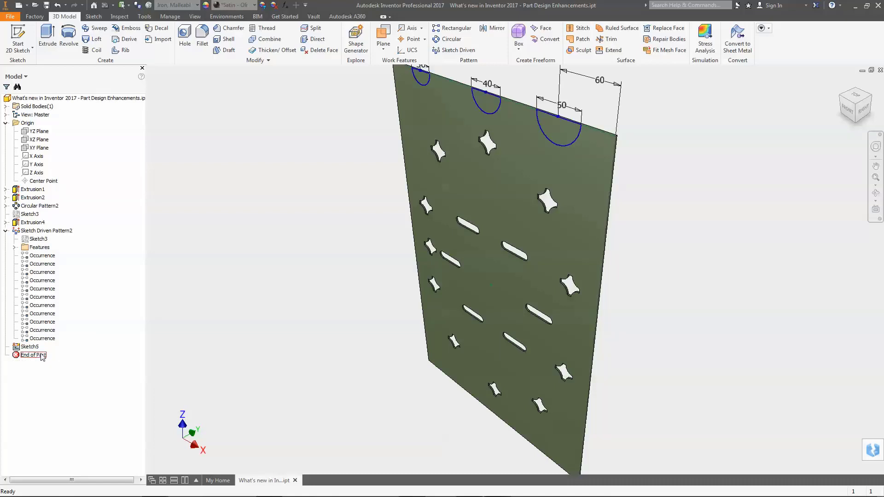
click(48, 37)
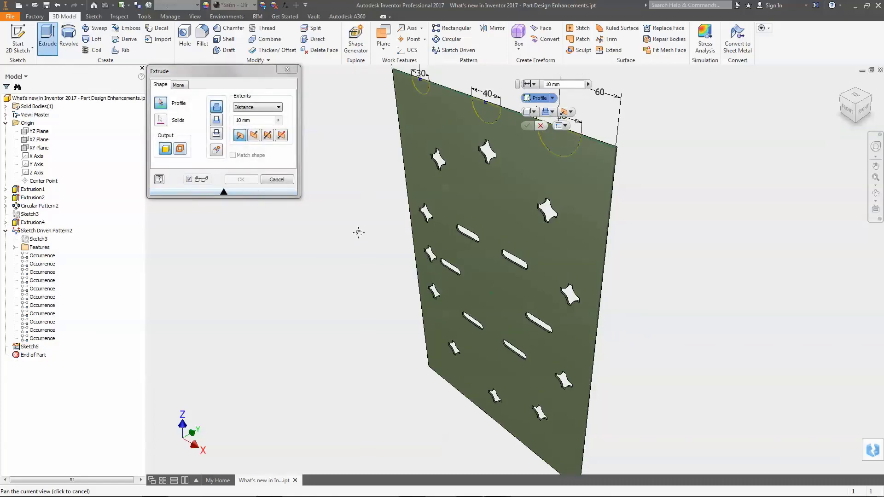
drag(369, 105, 639, 307)
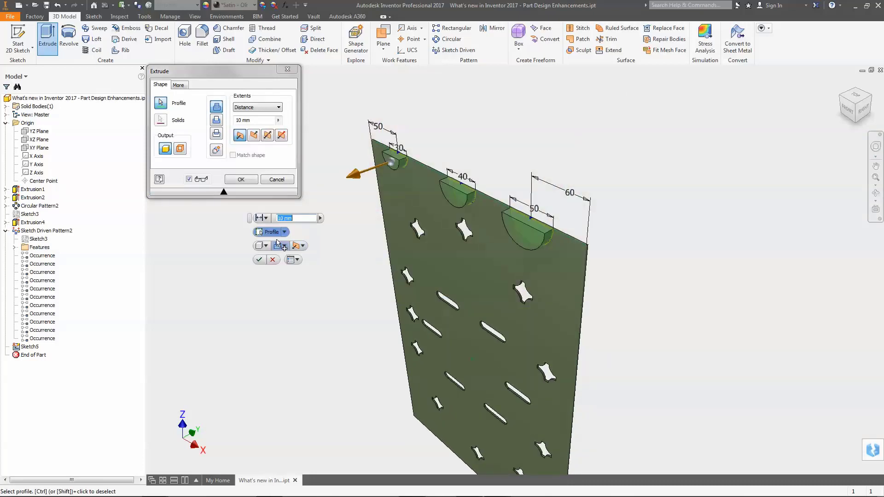
click(264, 218)
click(275, 271)
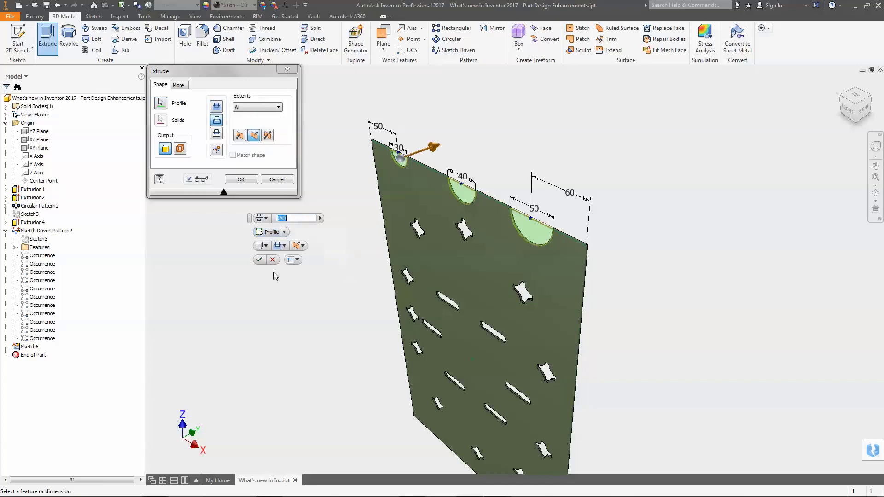
click(241, 179)
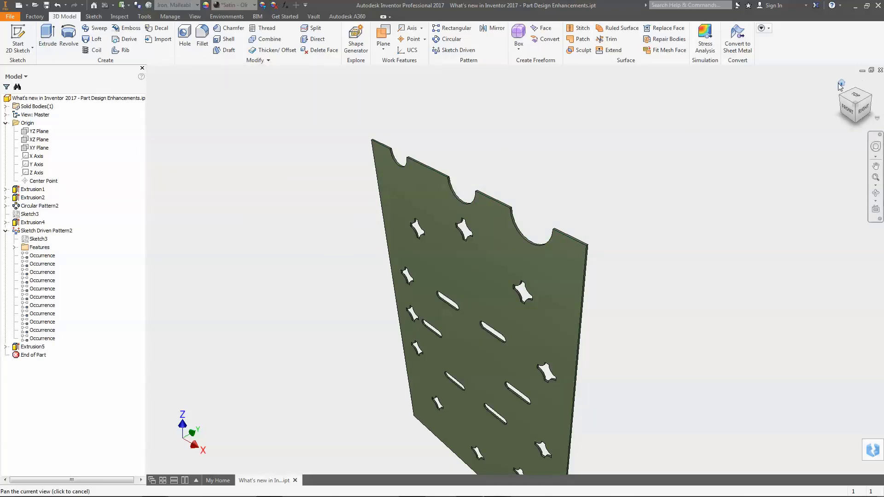
click(840, 85)
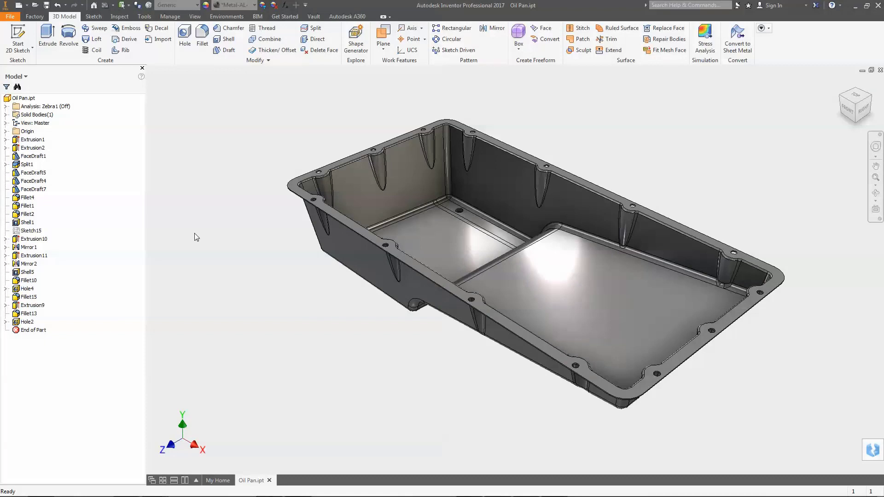
In Oil Pan.ipt, open the relationships of Sketch15 and highlight each of its parent objects, from XZ Plane to Fillet2
mouse_move(36, 234)
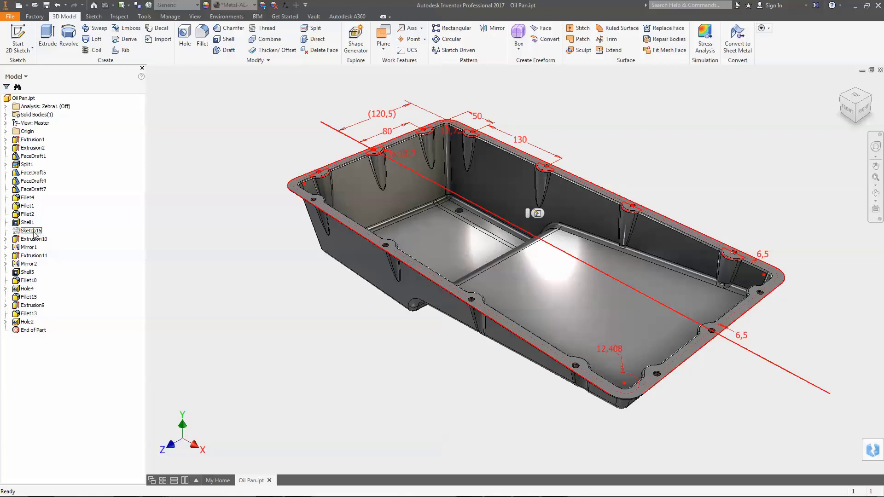
right_click(35, 233)
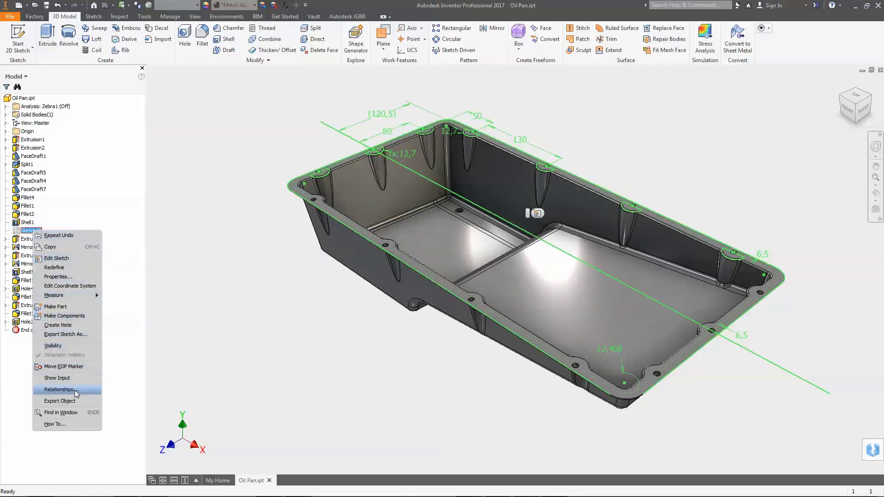
click(60, 390)
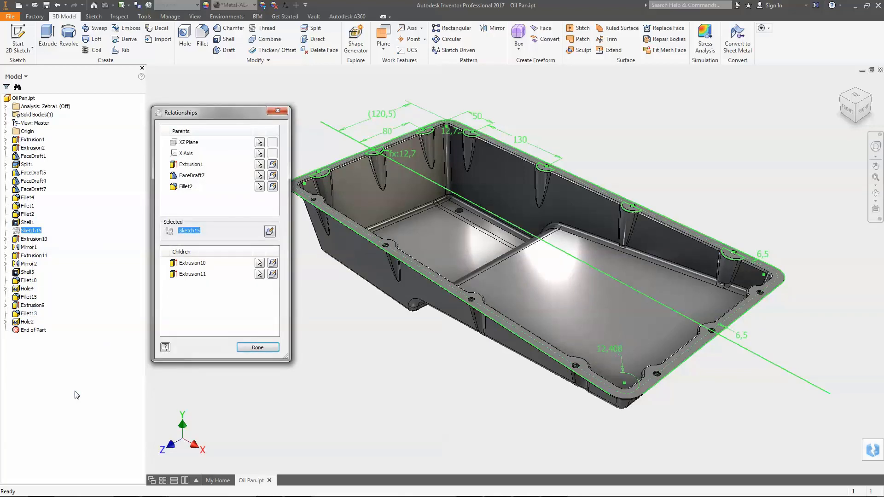
click(191, 146)
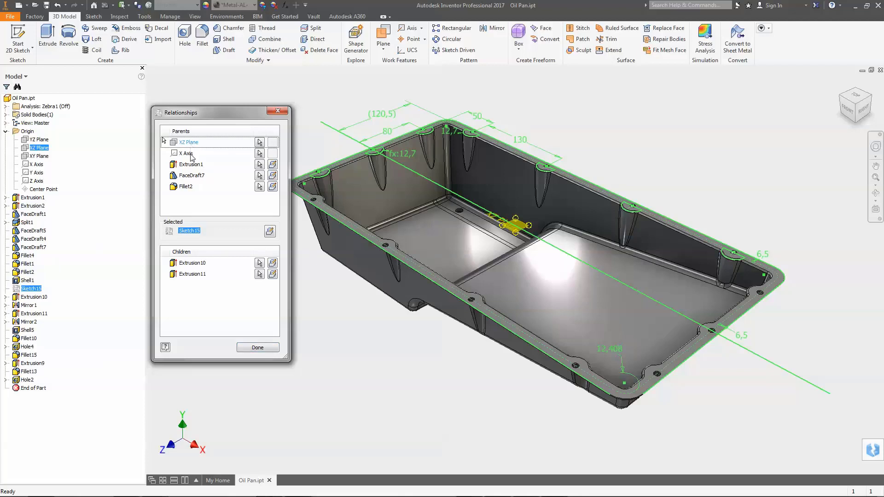
click(192, 155)
click(191, 166)
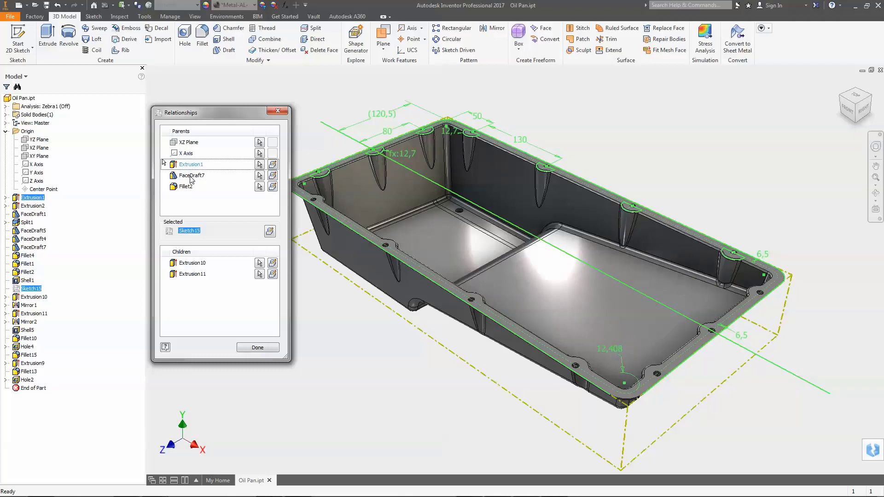
click(191, 177)
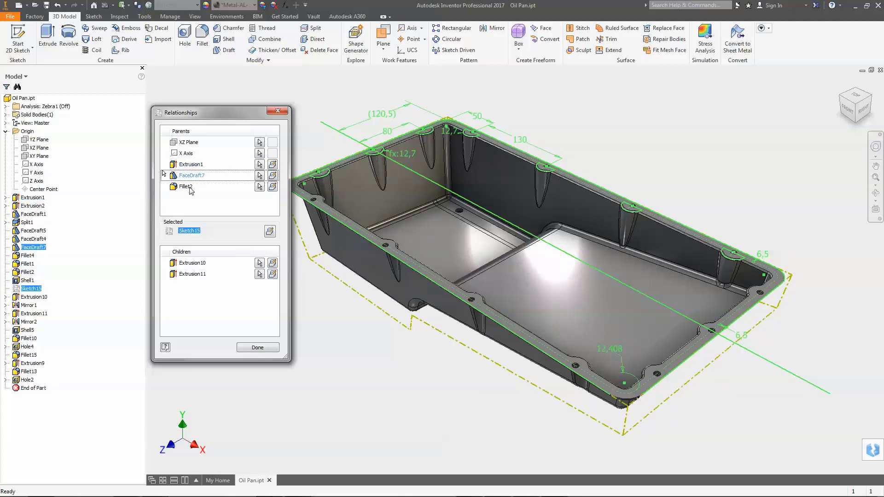
click(191, 187)
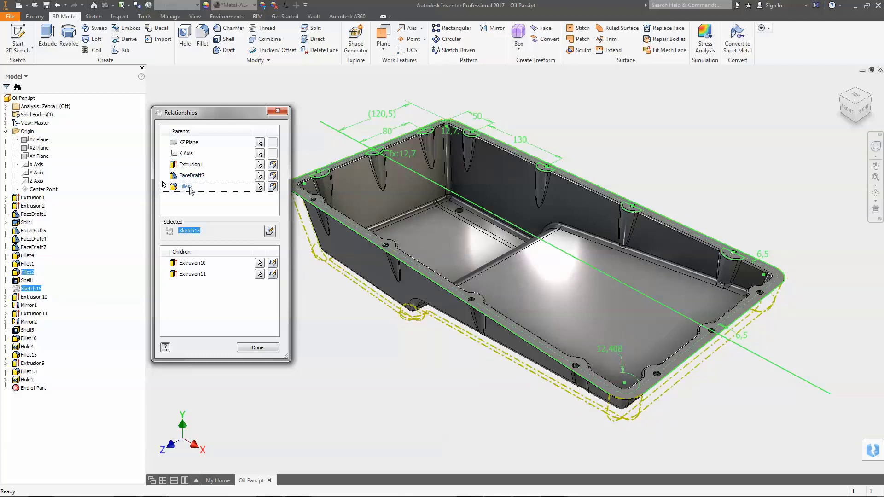
Highlight the child features Extrusion10 and Extrusion11, and open Sketch15 for editing from its relationships before finishing the sketch
click(193, 263)
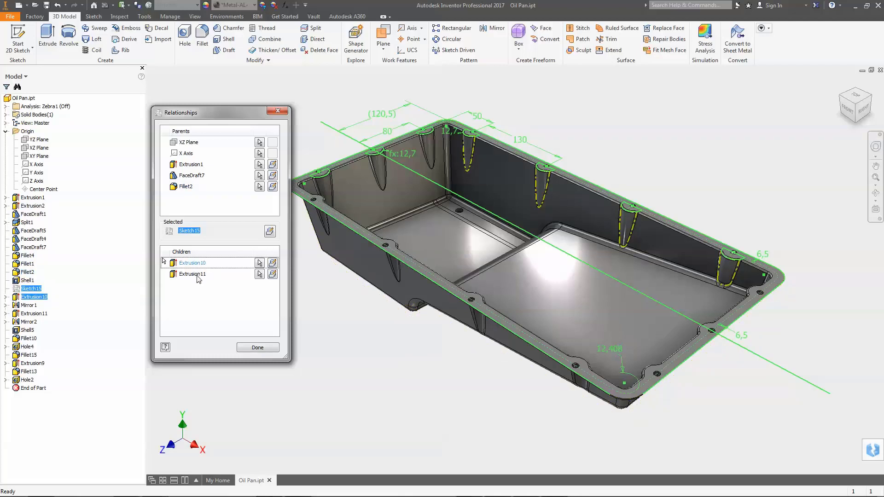
click(198, 275)
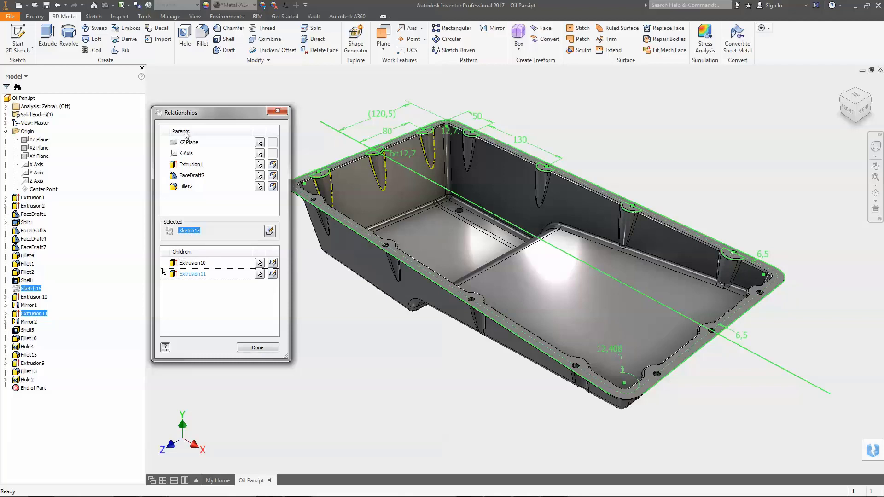
click(270, 232)
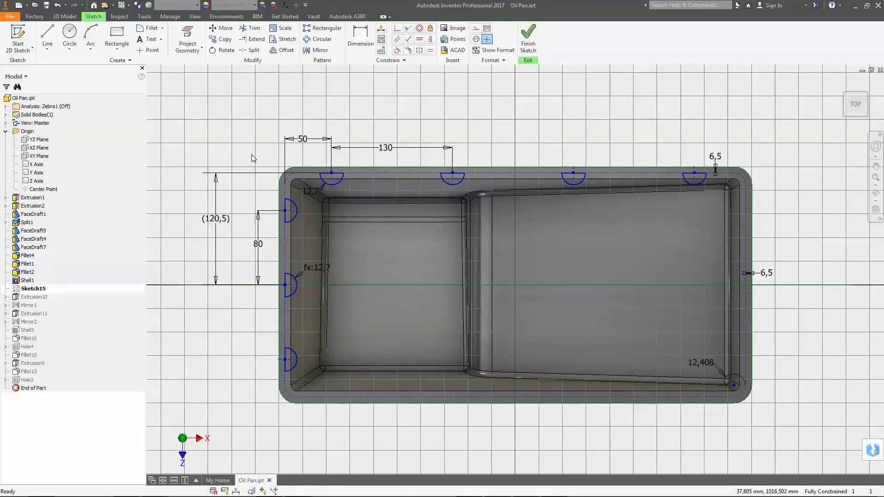
click(527, 36)
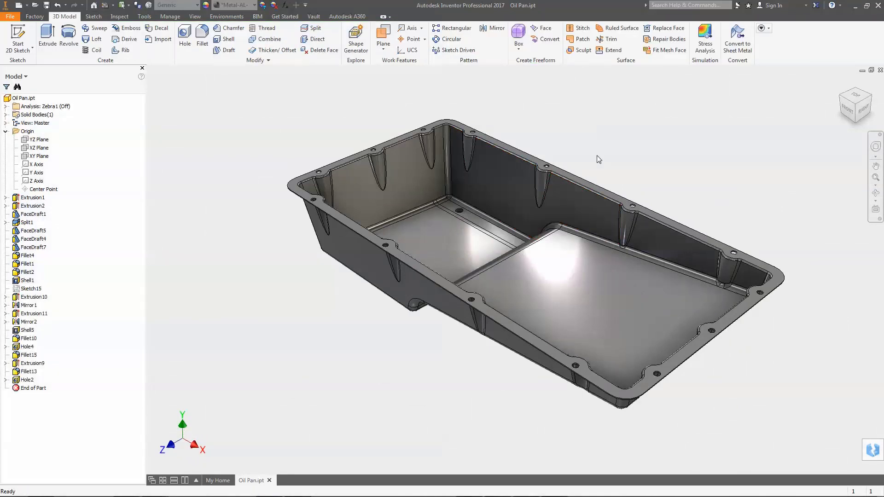